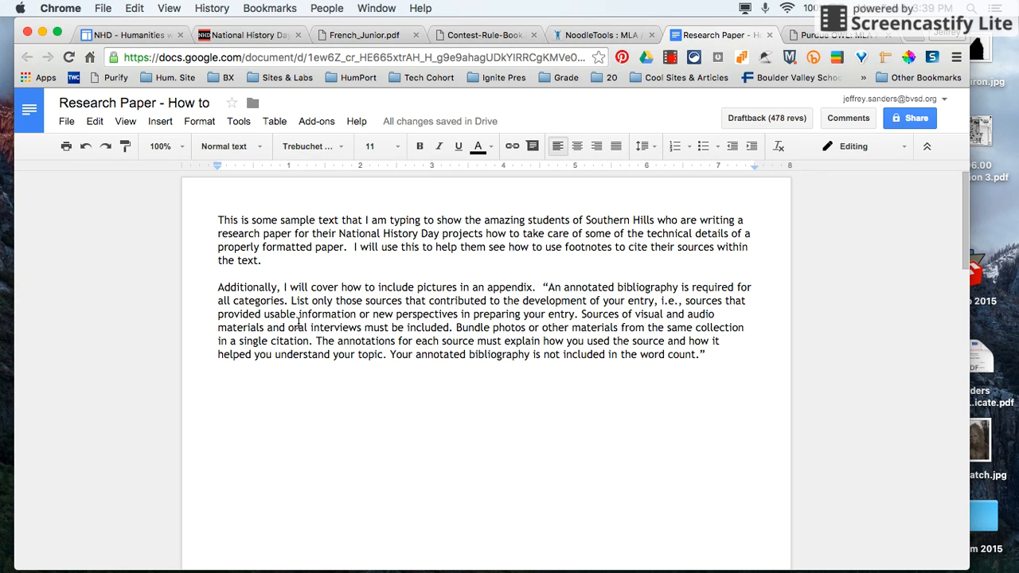
Set the document's top, bottom, left and right page margins to 1 inch each.
click(213, 221)
click(63, 122)
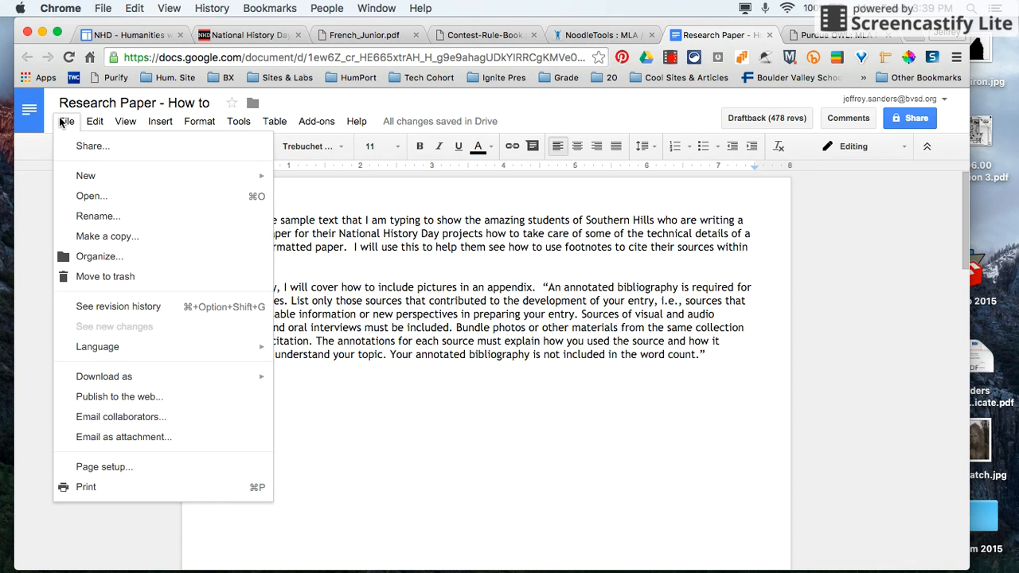
click(101, 467)
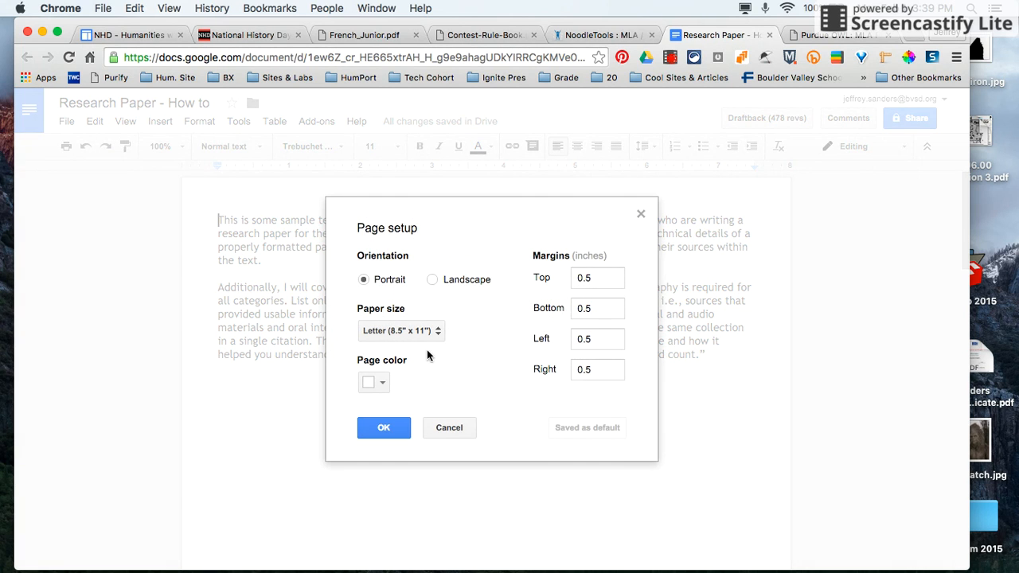
double_click(598, 280)
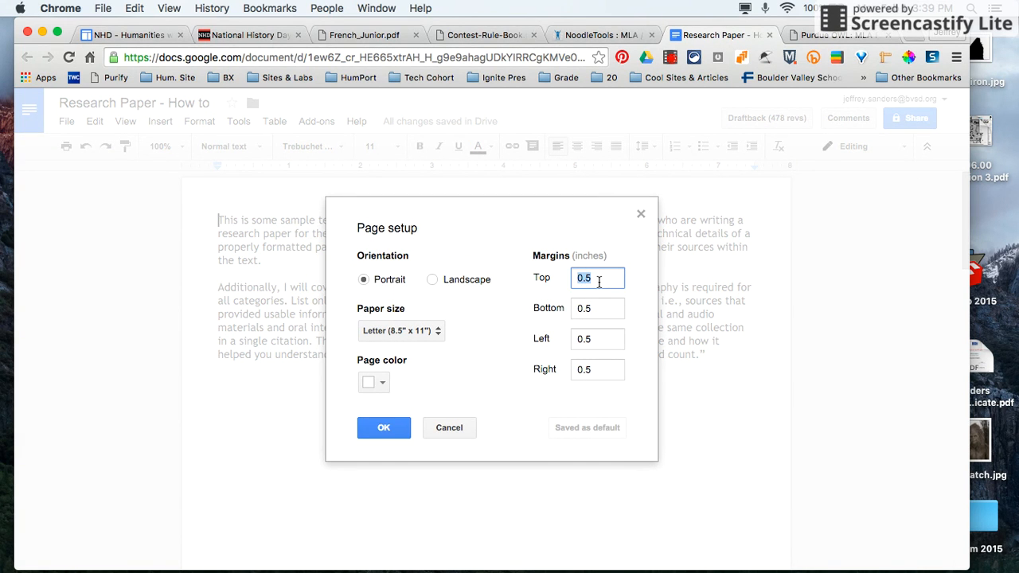
text(1)
key(Tab)
text(1)
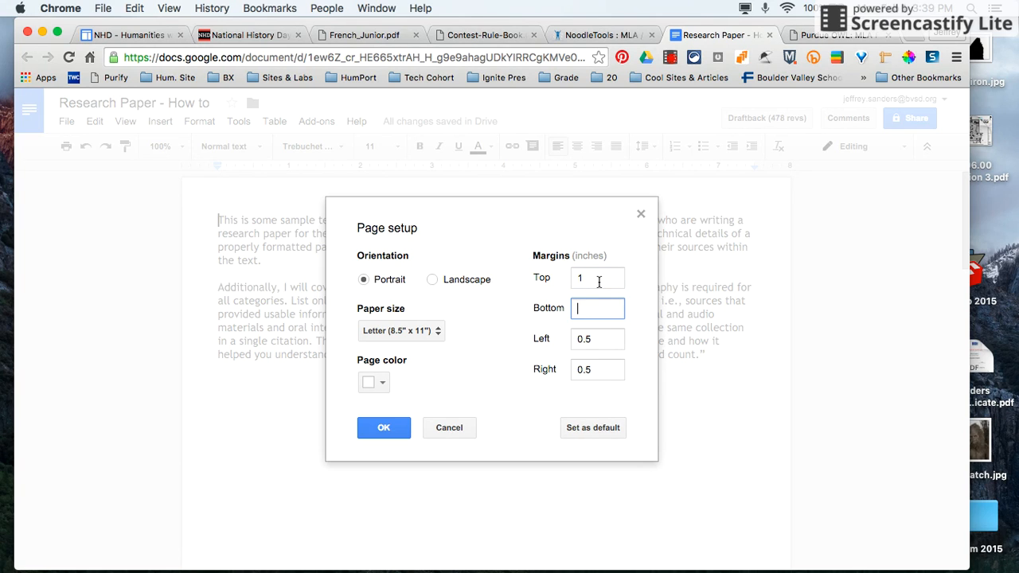
key(Tab)
text(1)
key(Tab)
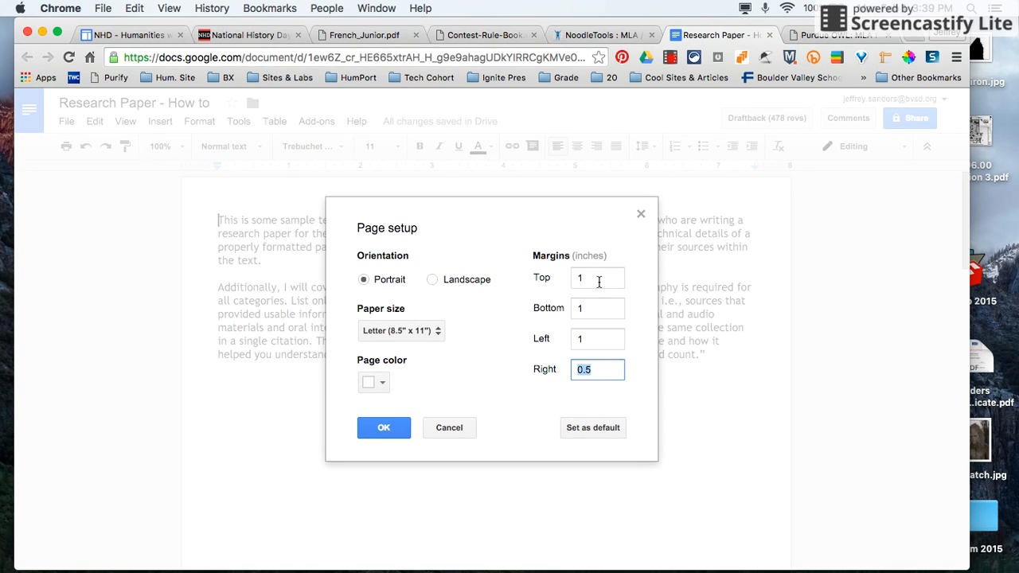
text(1)
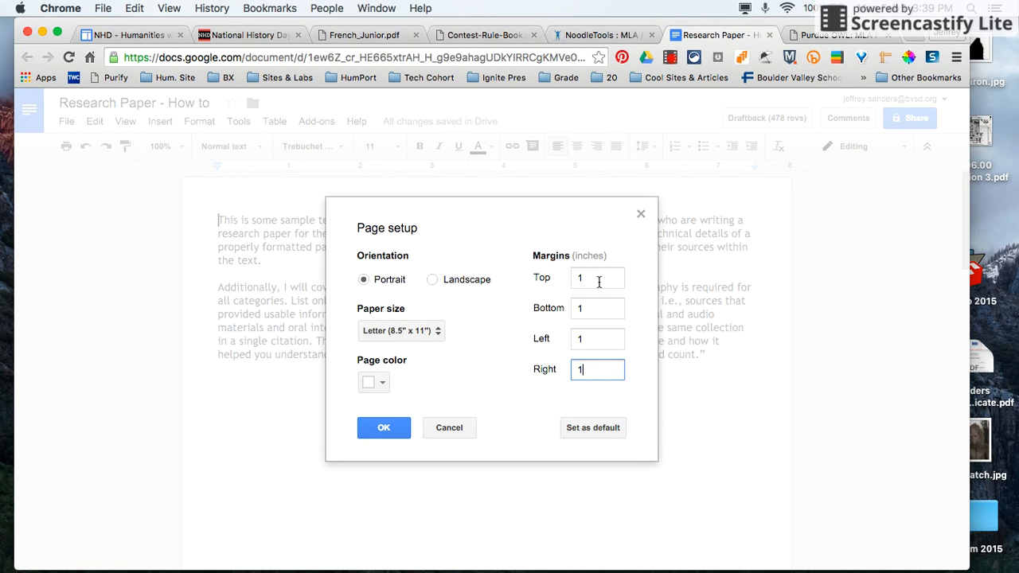
click(386, 433)
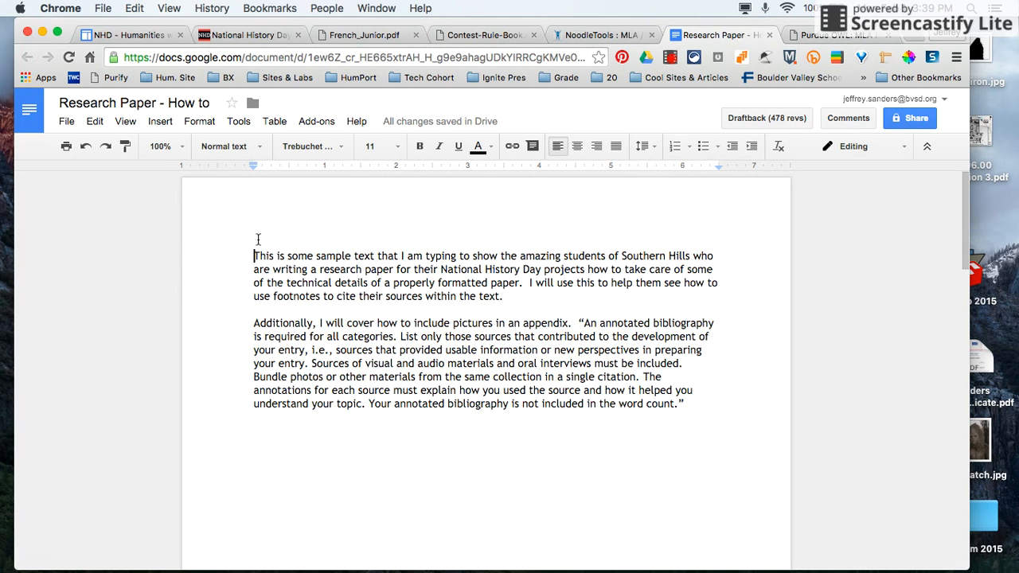
Format both paragraphs of body text as 12-point Times New Roman.
drag(248, 255, 692, 400)
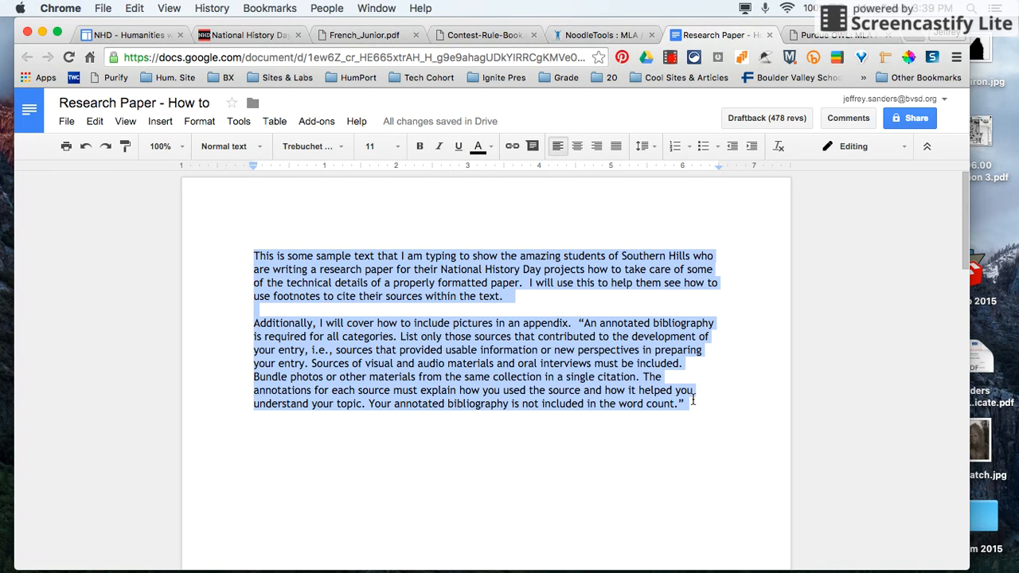
click(398, 147)
click(391, 251)
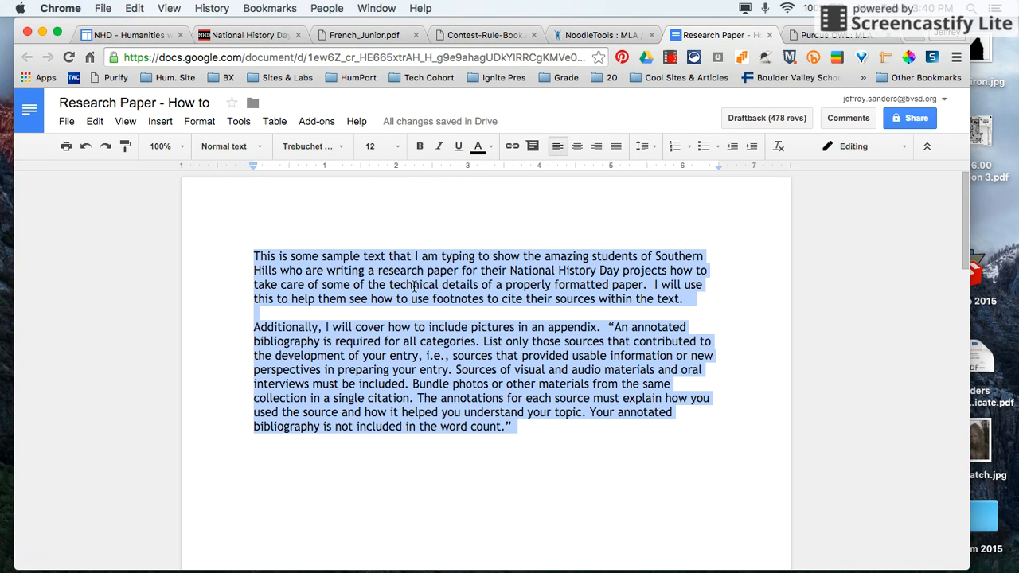
click(340, 145)
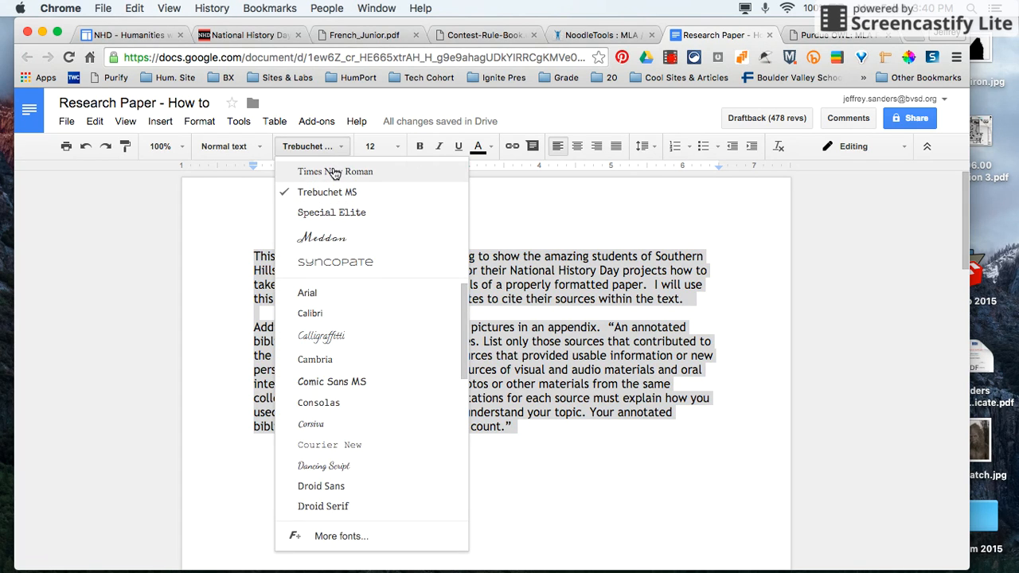
click(333, 170)
click(328, 256)
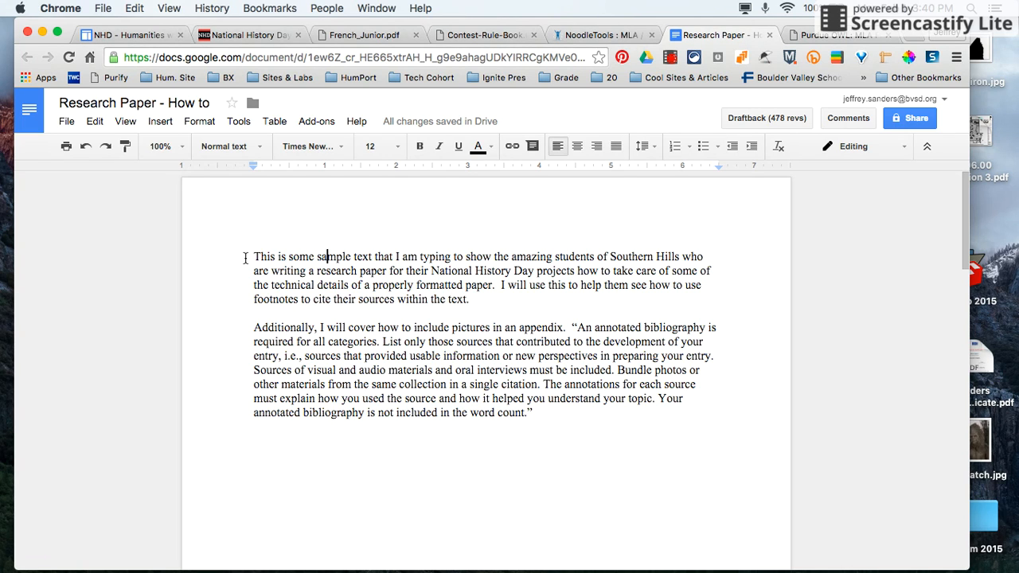
Apply double line spacing to all of the body text.
drag(247, 257, 536, 413)
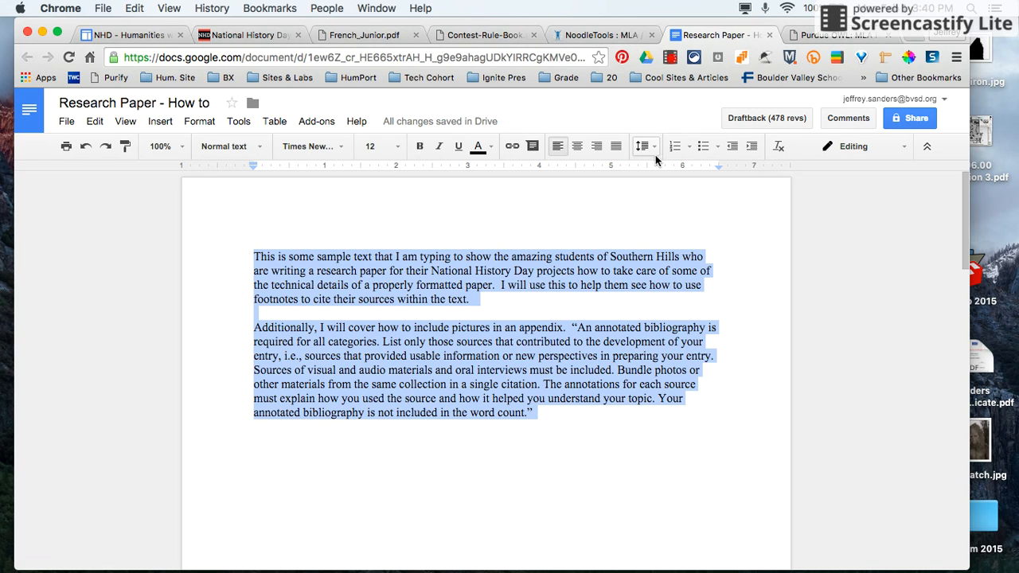
click(412, 309)
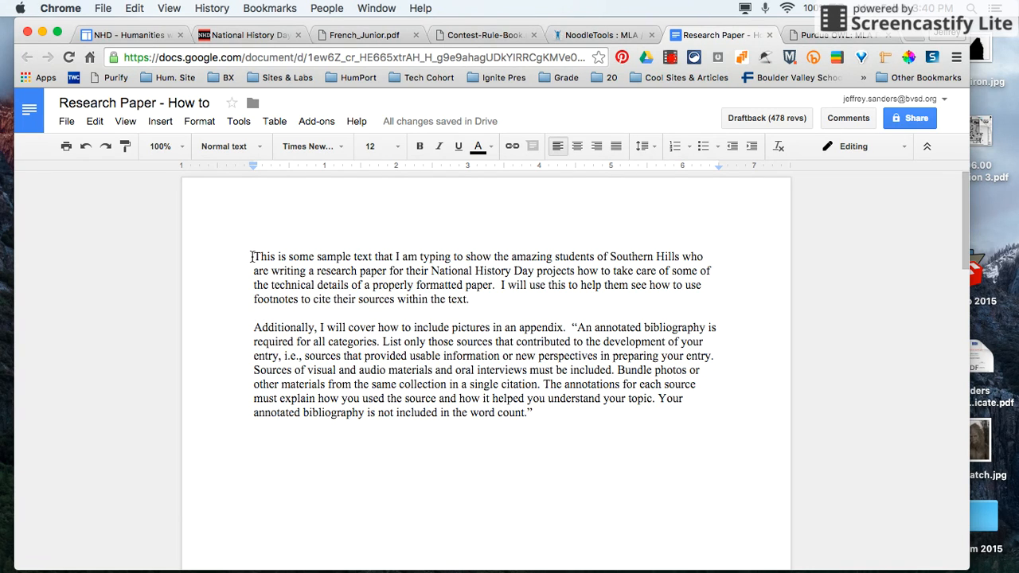
drag(253, 256, 540, 412)
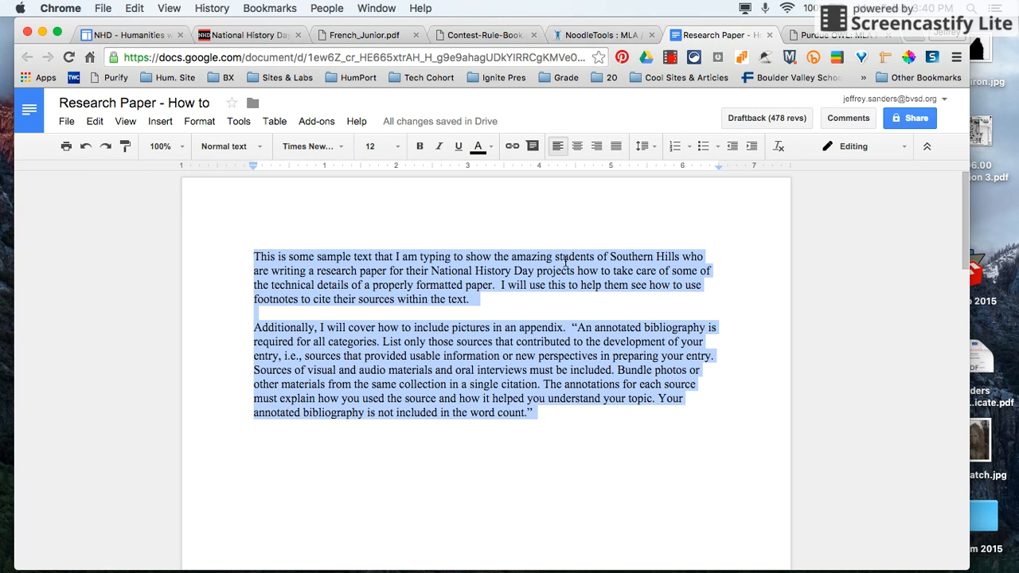
click(649, 149)
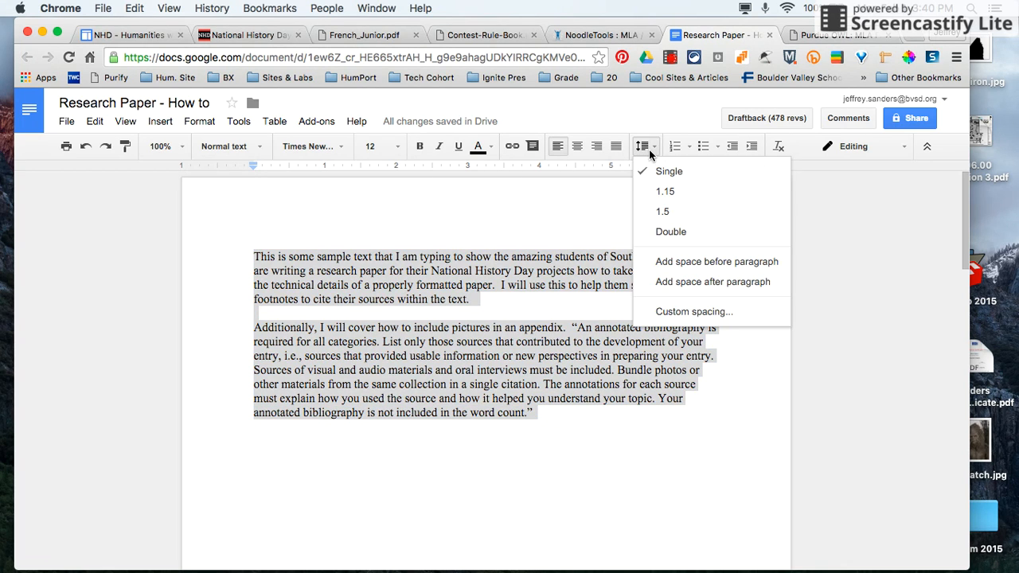
click(661, 235)
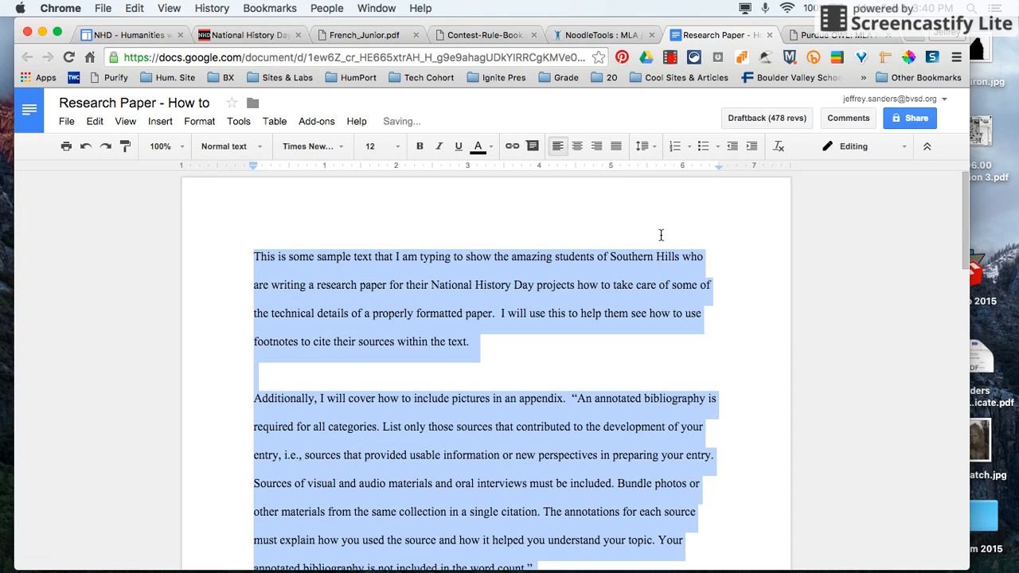
click(514, 351)
Indent the first line of both paragraphs and remove the blank line between them.
click(253, 253)
key(Tab)
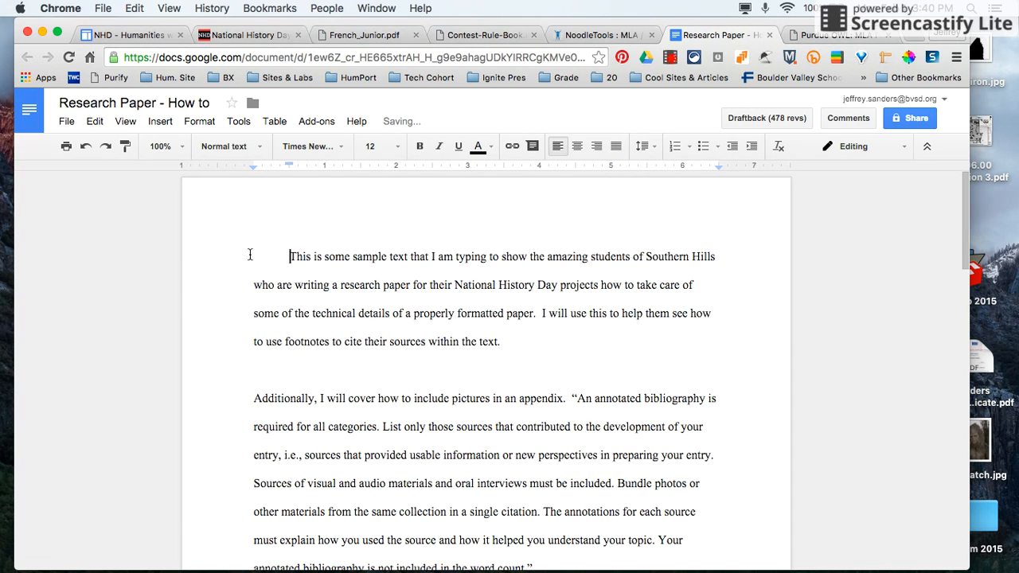
click(243, 397)
key(Tab)
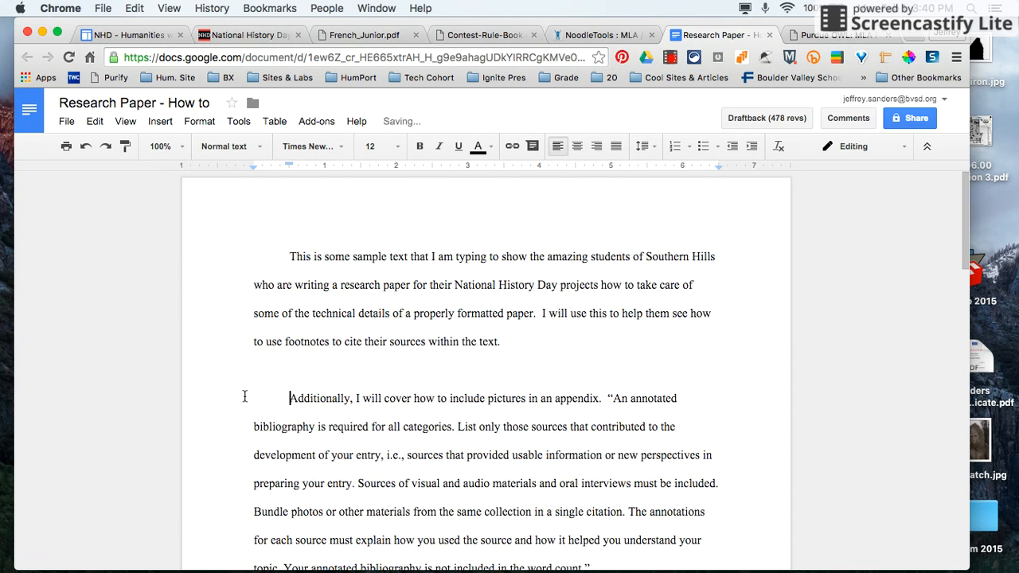
click(339, 370)
key(BackSpace)
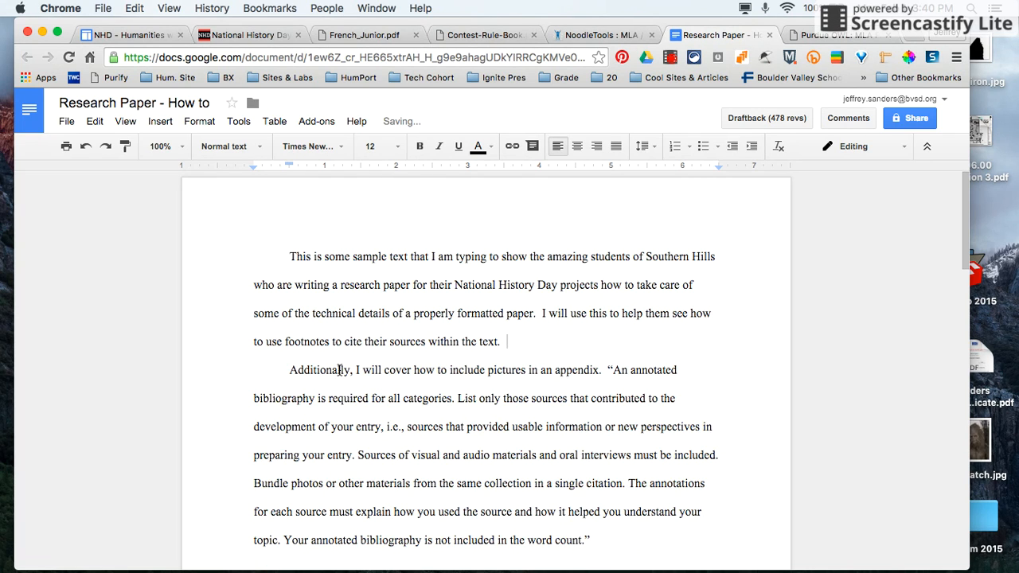
Insert blank lines before the first paragraph until the body text starts on page 2, keeping its first-line indent.
scroll(421, 410, down, 3)
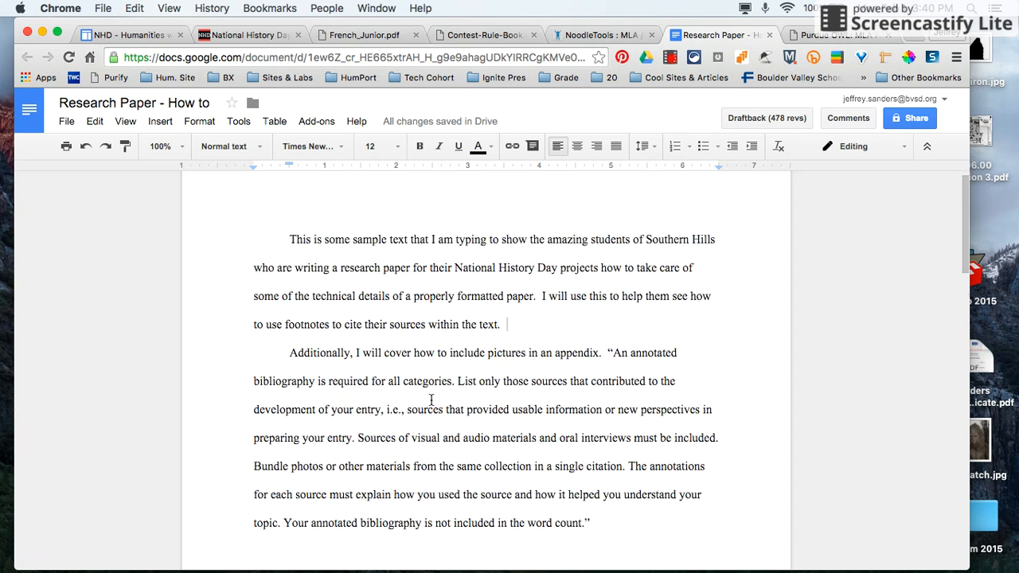
scroll(431, 400, up, 1)
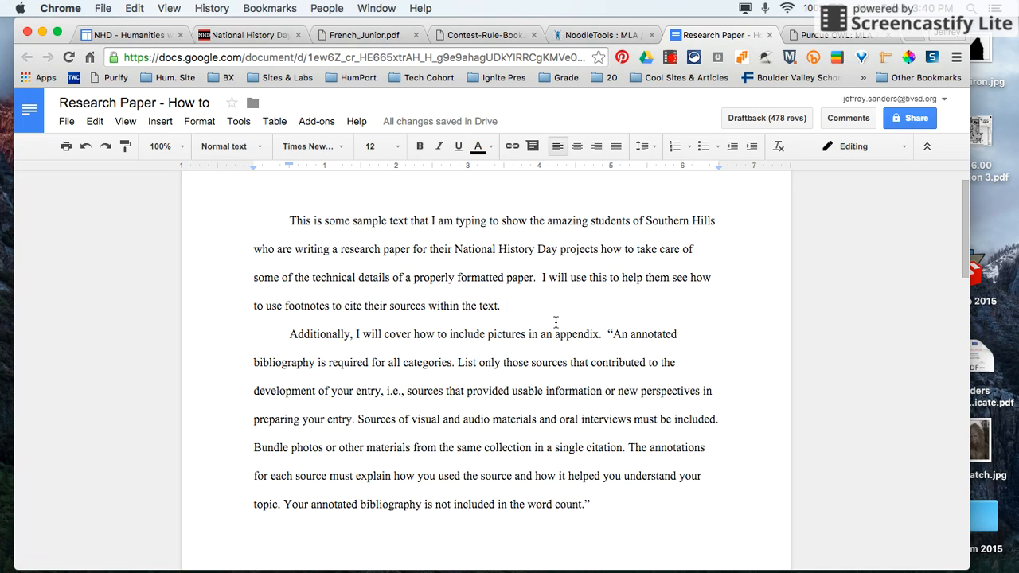
scroll(558, 326, up, 1)
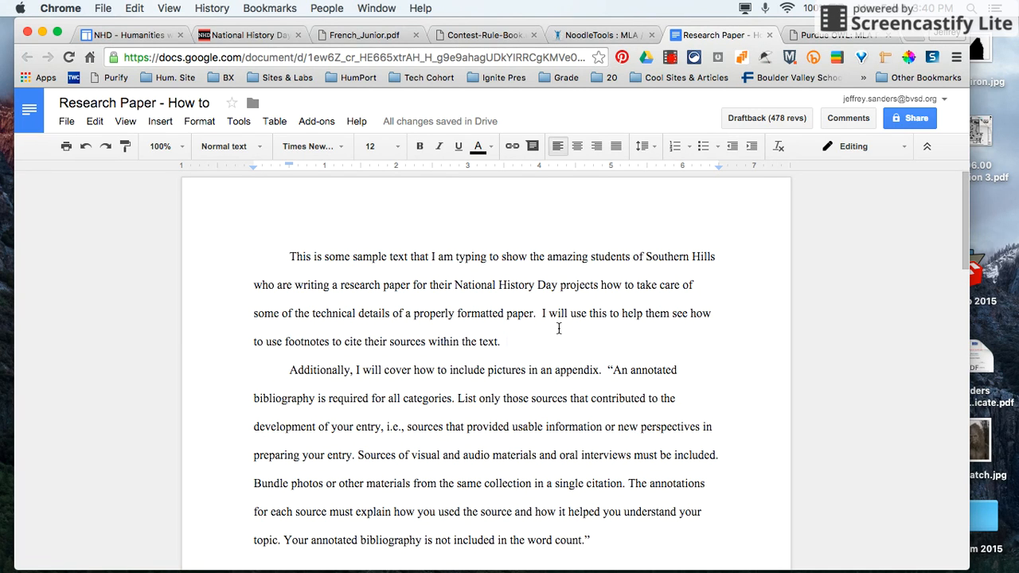
click(281, 249)
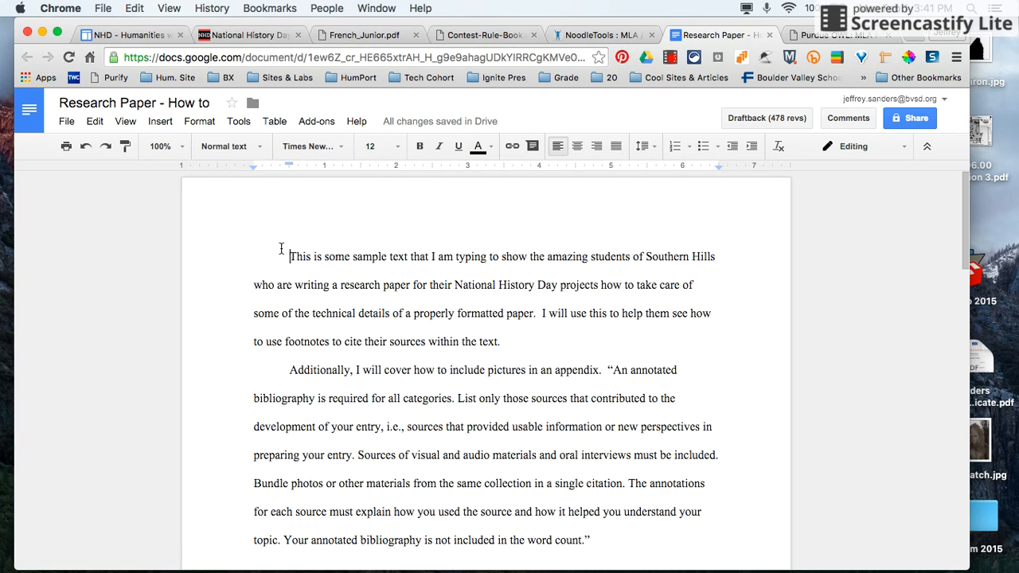
key(Return)
key(Return)
key(Return)
key(Return)
key(Return)
key(Return)
key(Return)
key(Return)
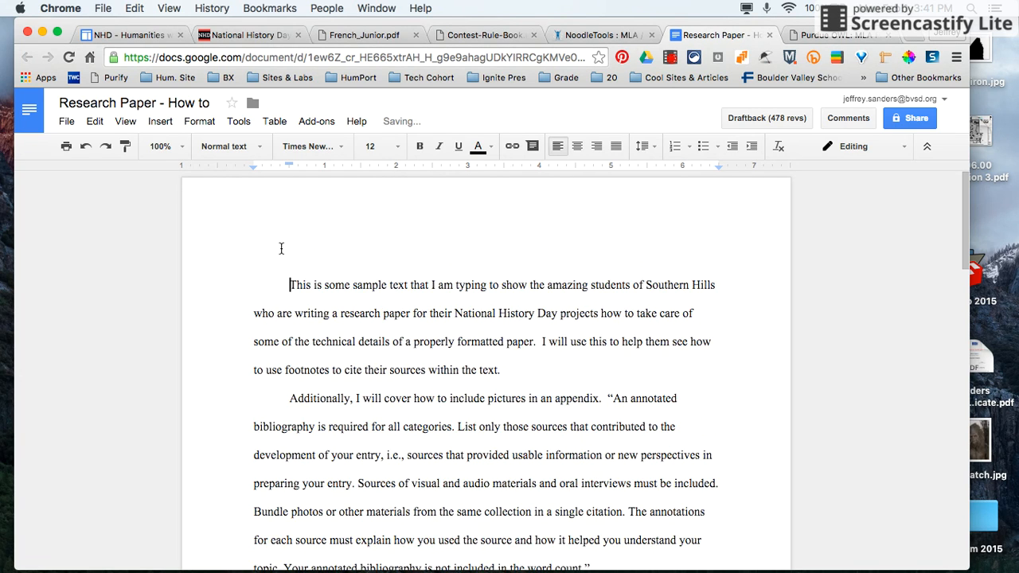
key(Return)
key(Return)
key(Return)
key(Return)
key(Return)
key(Return)
key(Return)
key(Return)
key(Return)
key(Return)
key(Return)
key(Return)
key(Return)
key(Return)
key(Return)
key(Return)
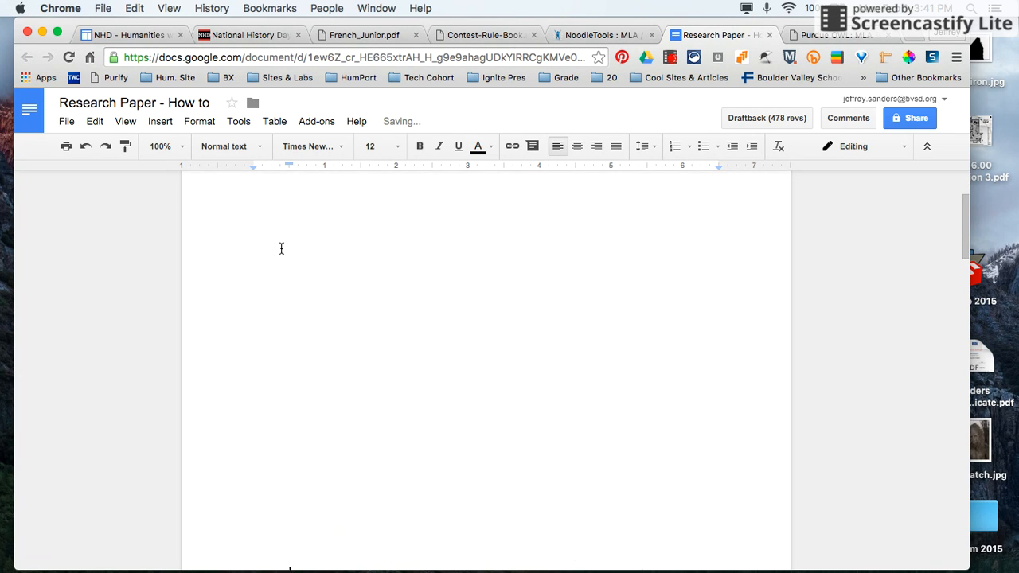
scroll(281, 249, down, 1)
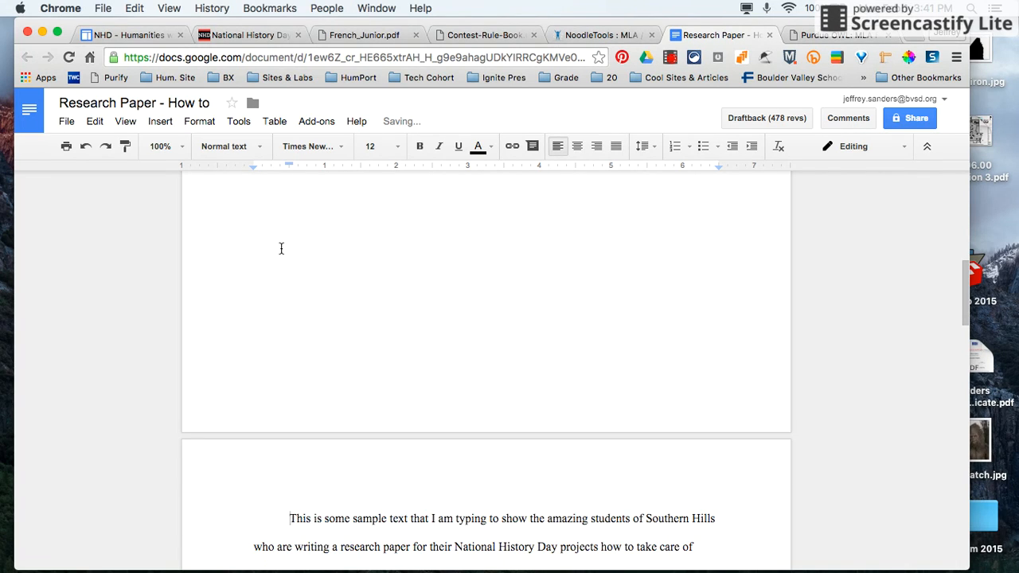
key(BackSpace)
key(Tab)
Remove the indent from the first line of the empty first page and enter "Title Page" there.
scroll(552, 362, up, 5)
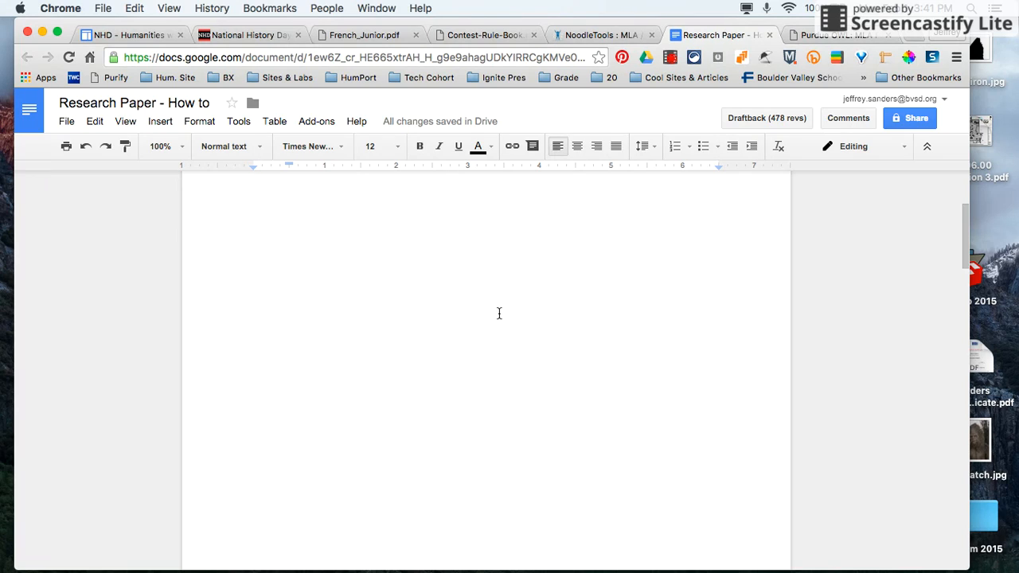
scroll(294, 273, up, 2)
click(273, 238)
key(BackSpace)
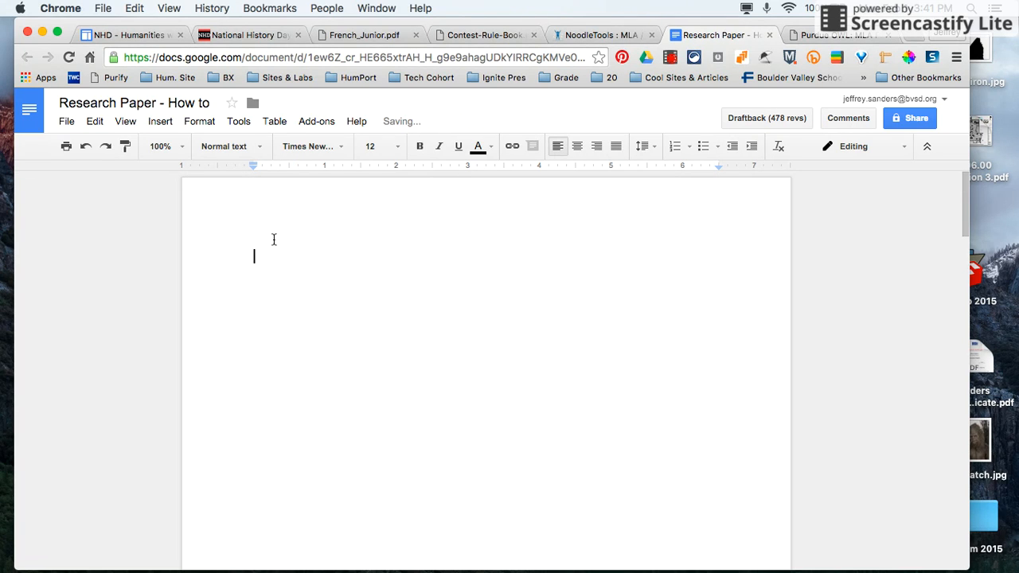
text(Title Page)
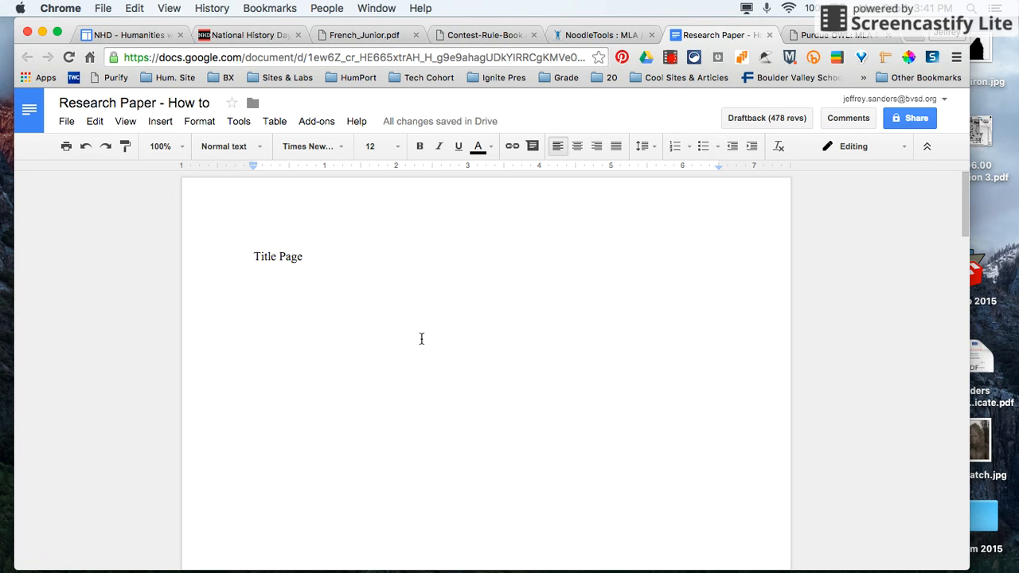
scroll(522, 357, down, 5)
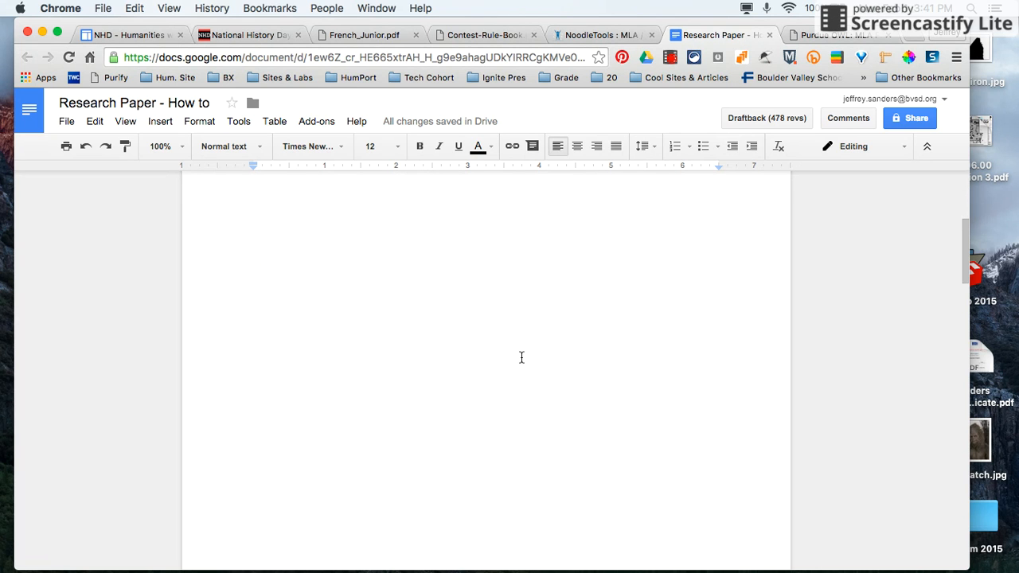
scroll(522, 358, down, 6)
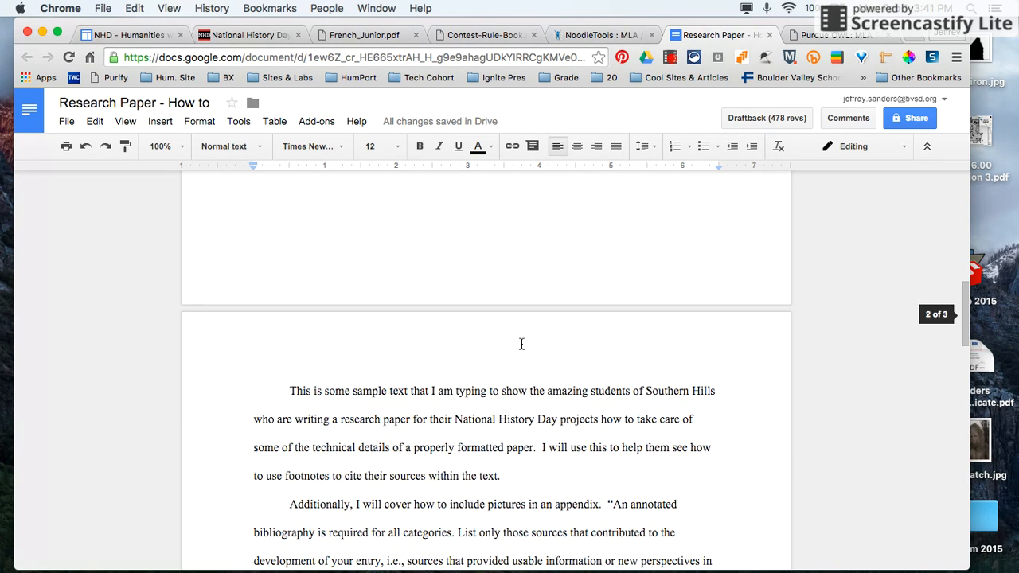
scroll(475, 426, down, 2)
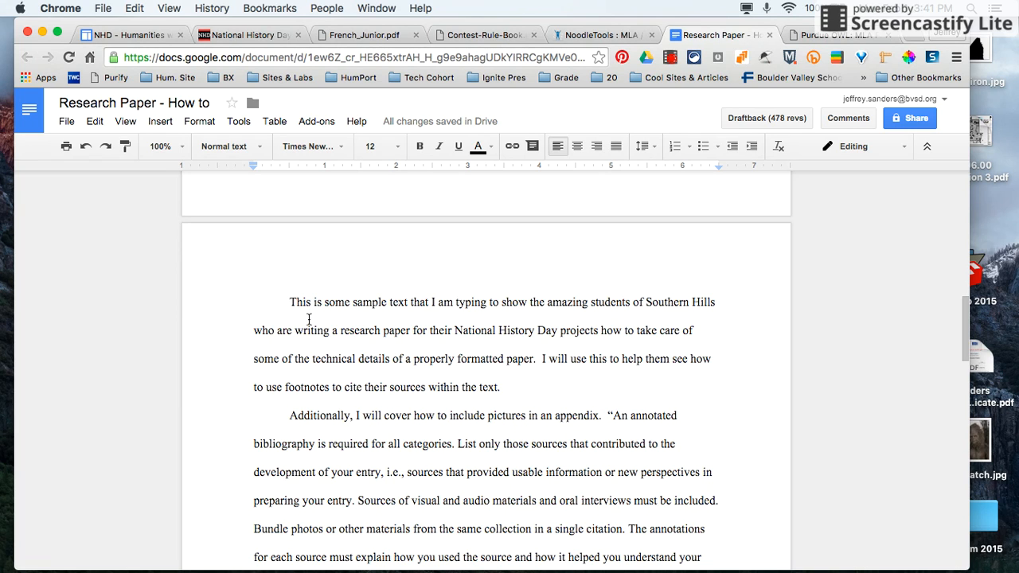
scroll(342, 316, up, 3)
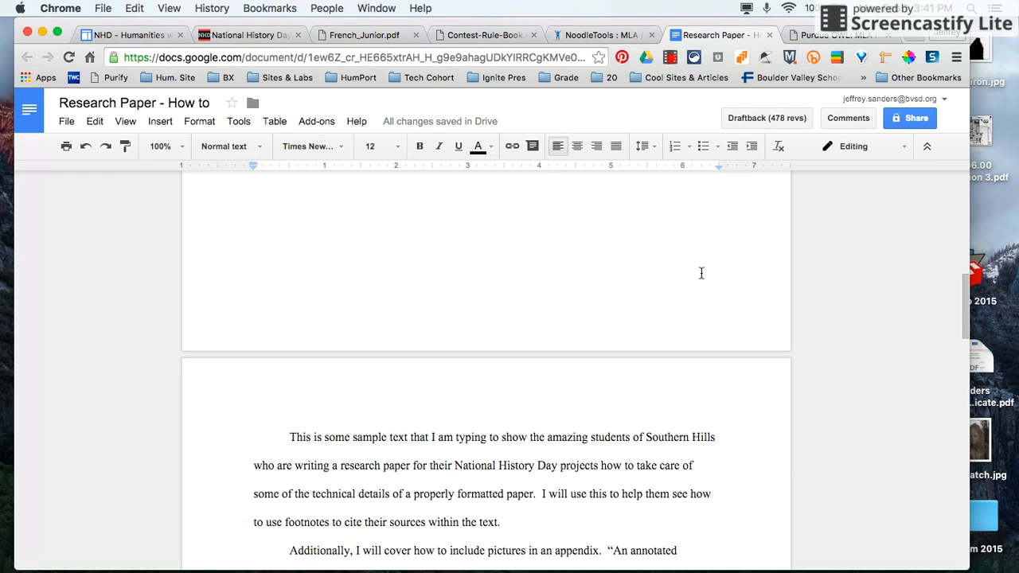
scroll(681, 404, down, 5)
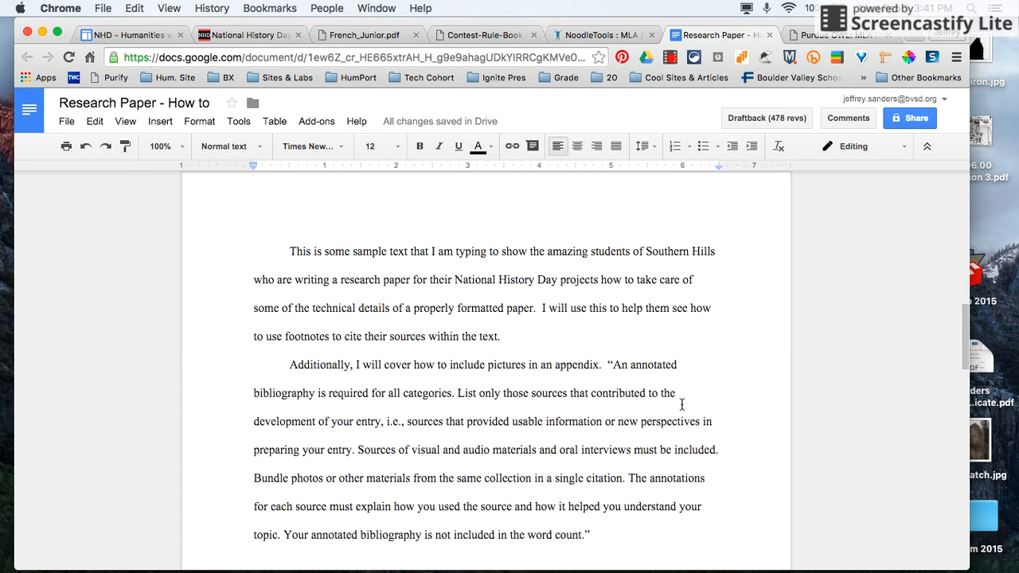
scroll(681, 404, up, 6)
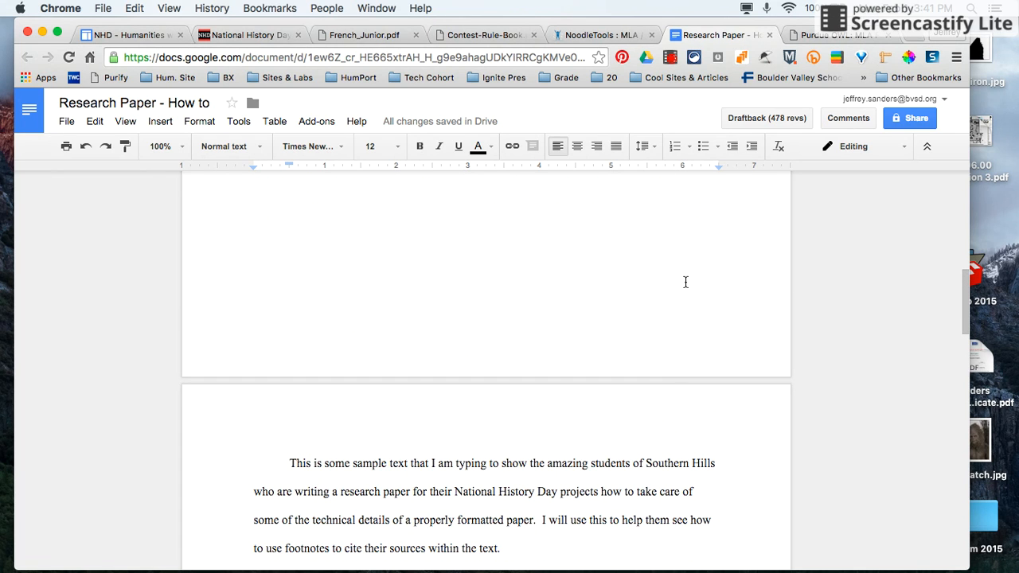
Add page numbers at the lower right of every page, using a different first page header/footer so the title page has no number.
click(159, 121)
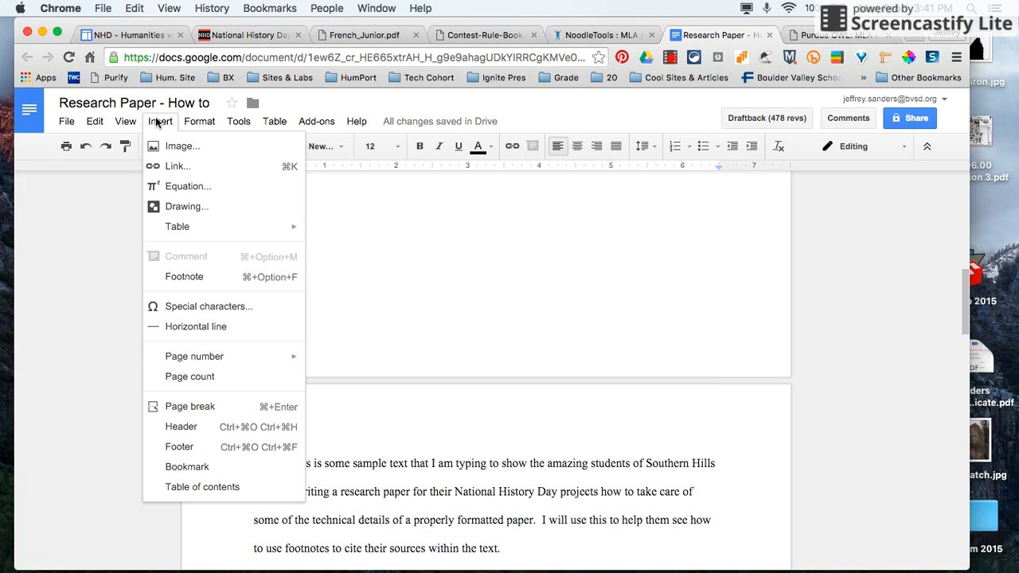
mouse_move(195, 360)
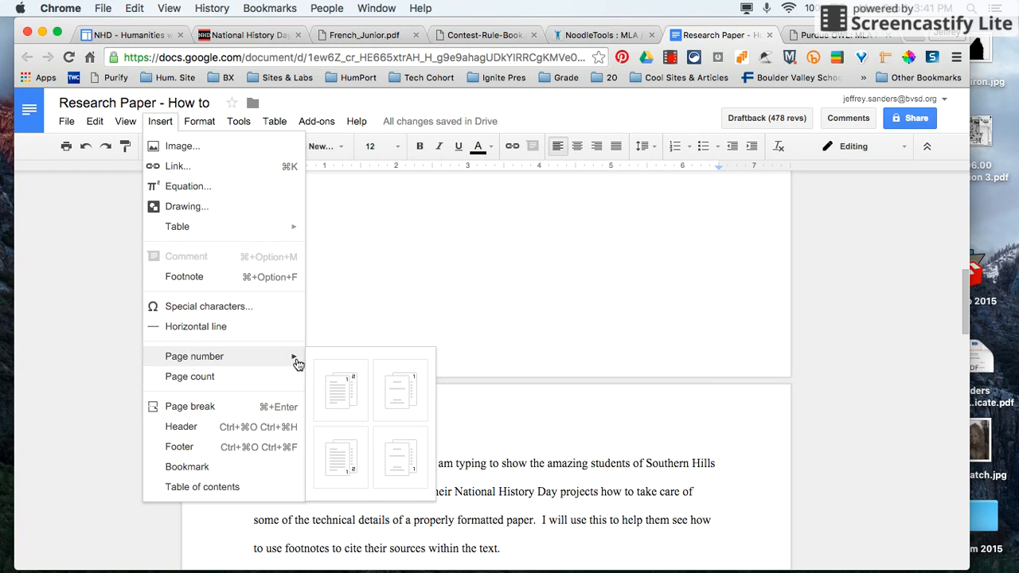
click(353, 462)
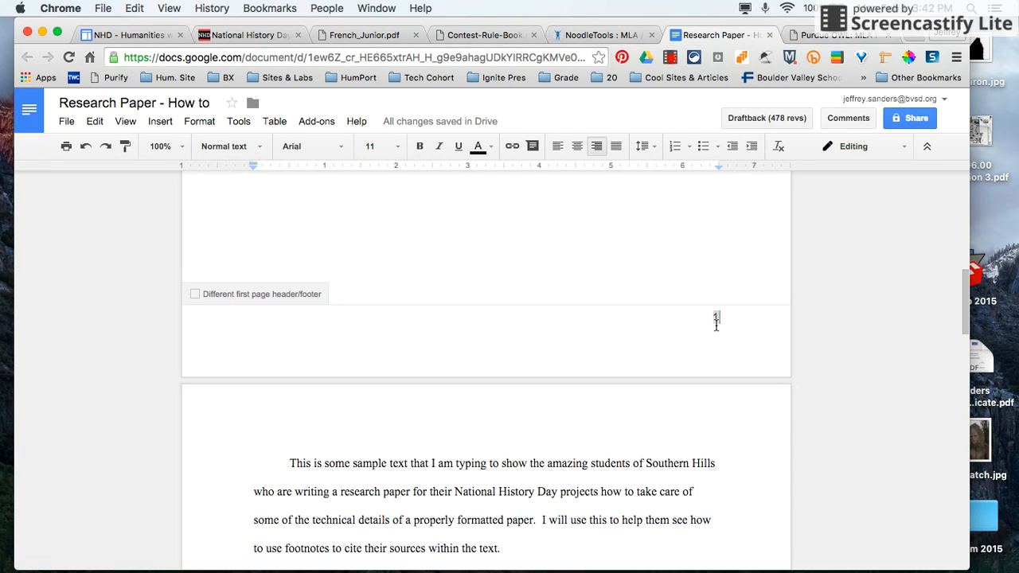
click(197, 296)
Check the footer page numbering across all pages, then review the title page and the two body paragraphs.
scroll(626, 385, down, 10)
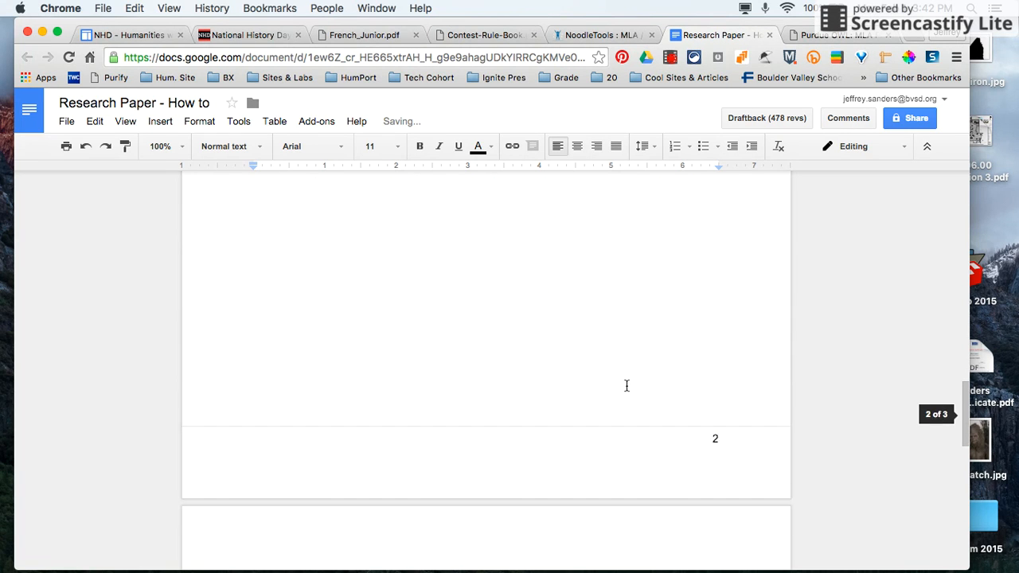
scroll(626, 386, down, 10)
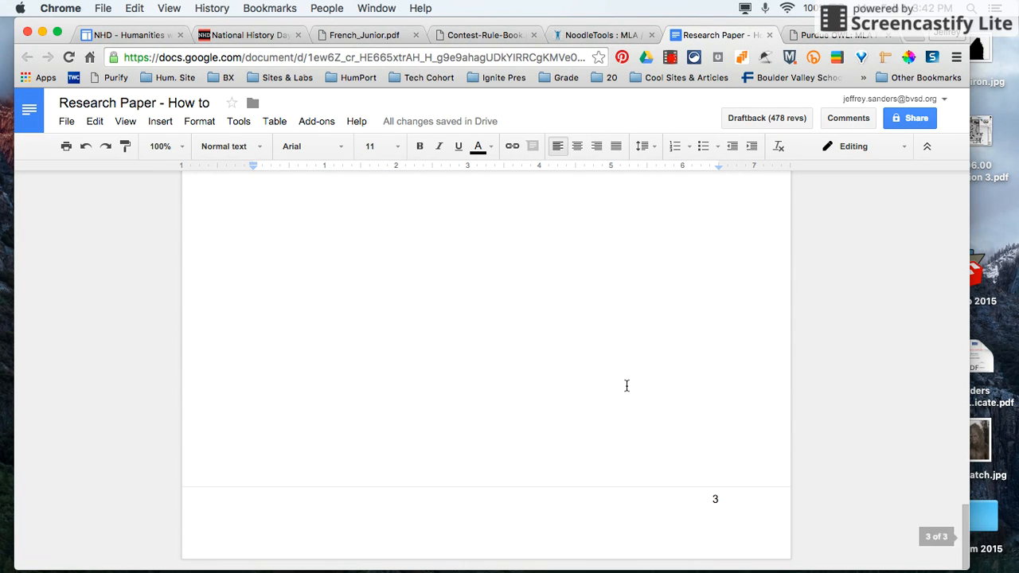
scroll(627, 385, up, 20)
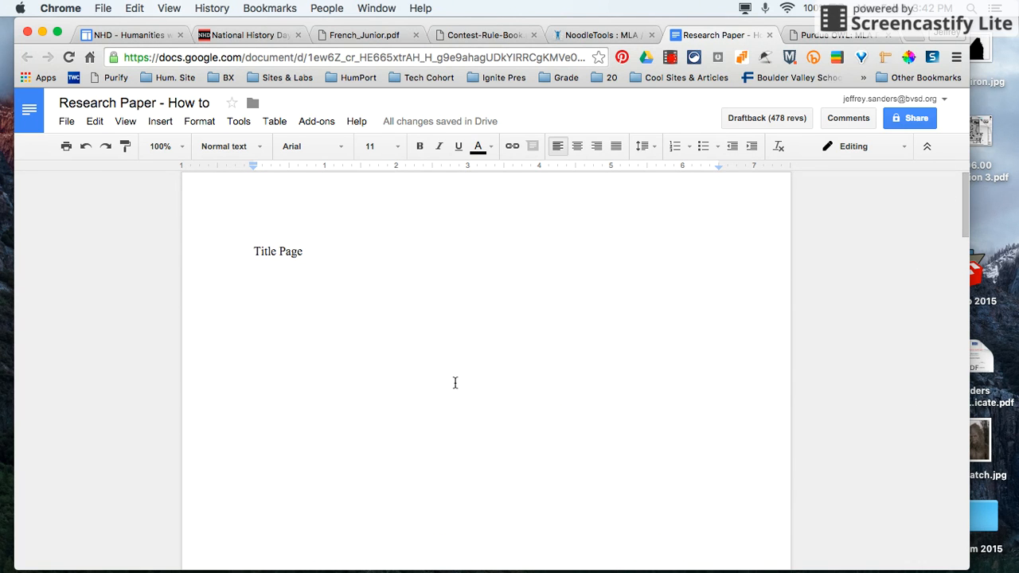
scroll(512, 348, down, 5)
scroll(512, 348, down, 10)
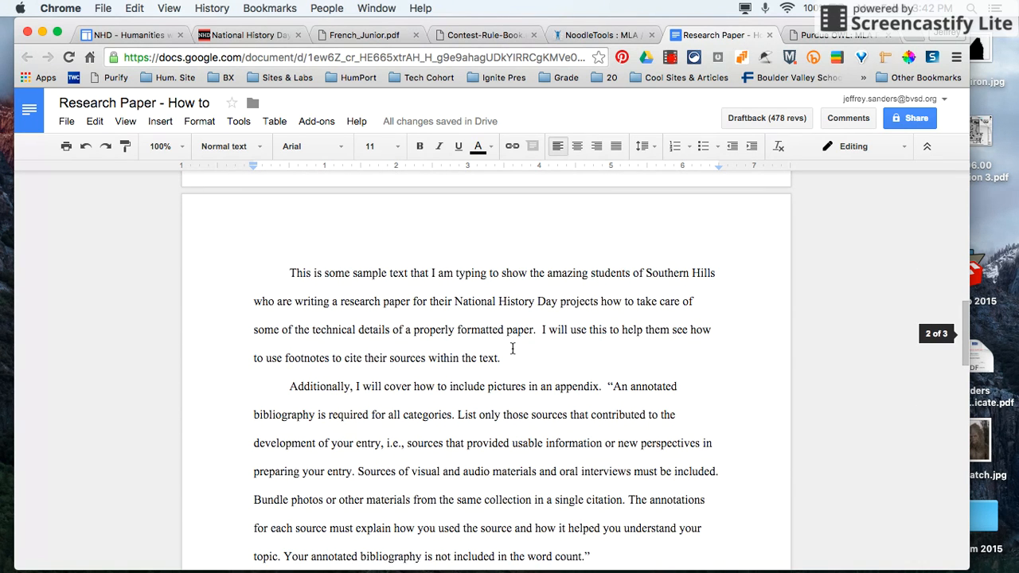
scroll(512, 348, up, 2)
scroll(512, 348, down, 2)
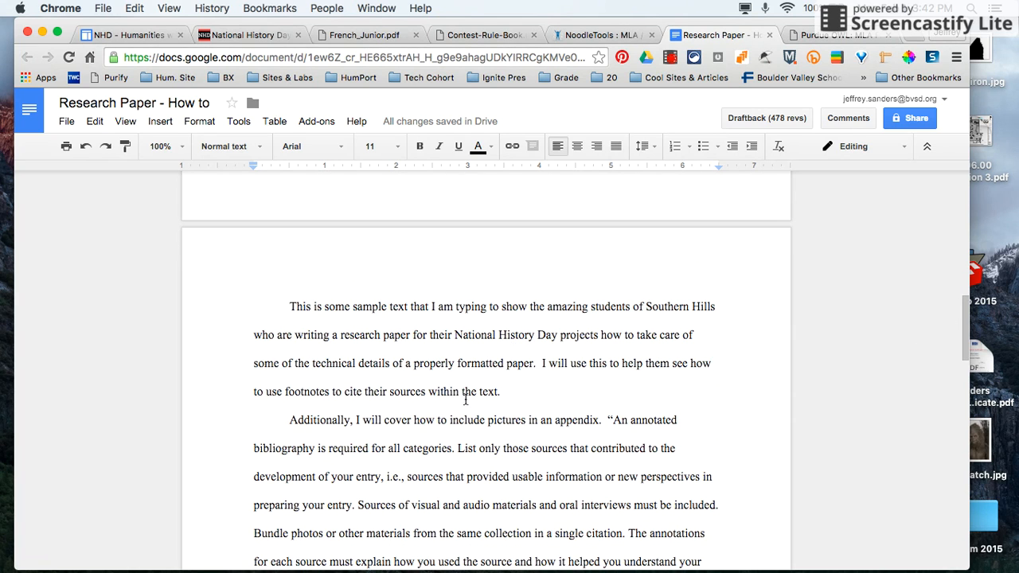
scroll(454, 359, down, 3)
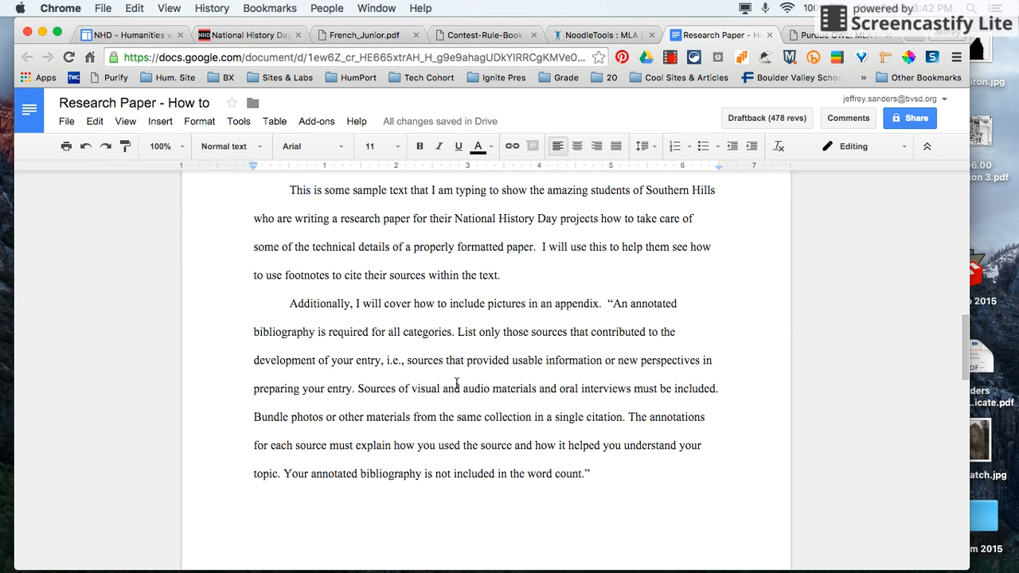